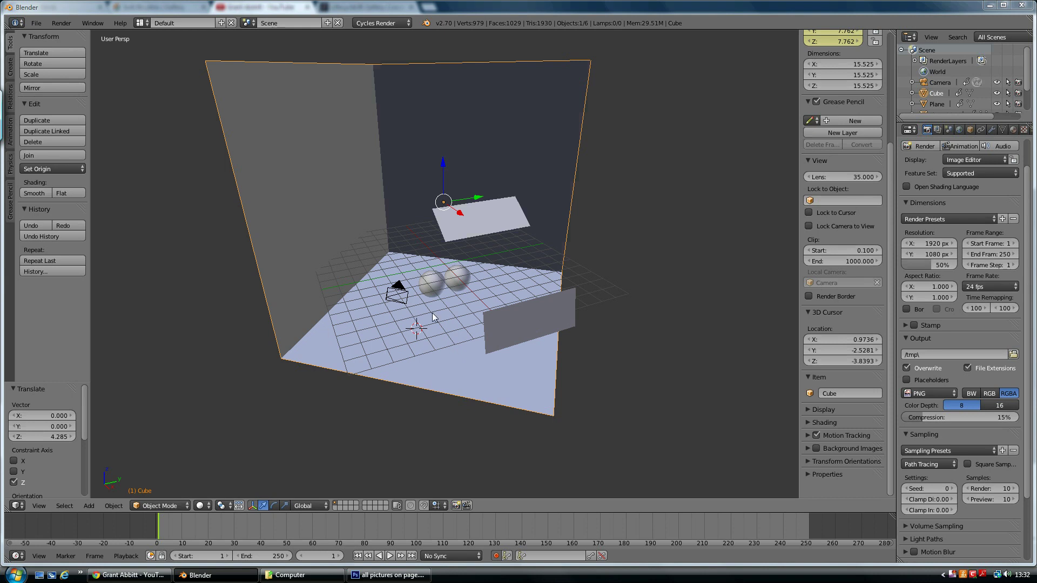
- Examine the scene from several angles, selecting the two light planes, the camera and the spheres in turn
middle_click_drag(352, 173, 407, 131)
middle_click_drag(395, 277, 409, 245)
middle_click_drag(468, 288, 465, 275)
right_click(485, 211)
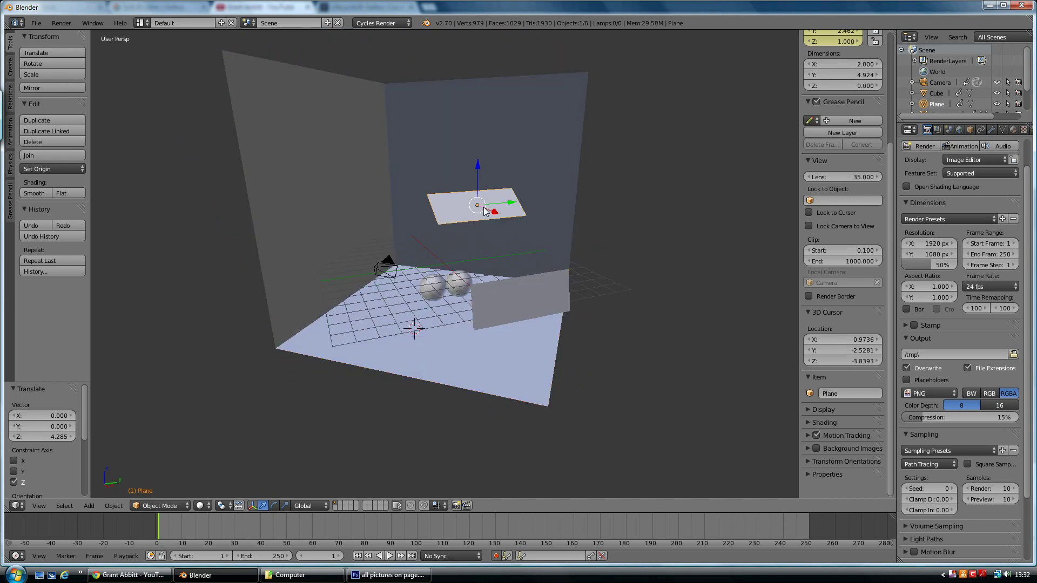
right_click(516, 306)
middle_click_drag(403, 317, 452, 325)
right_click(427, 285)
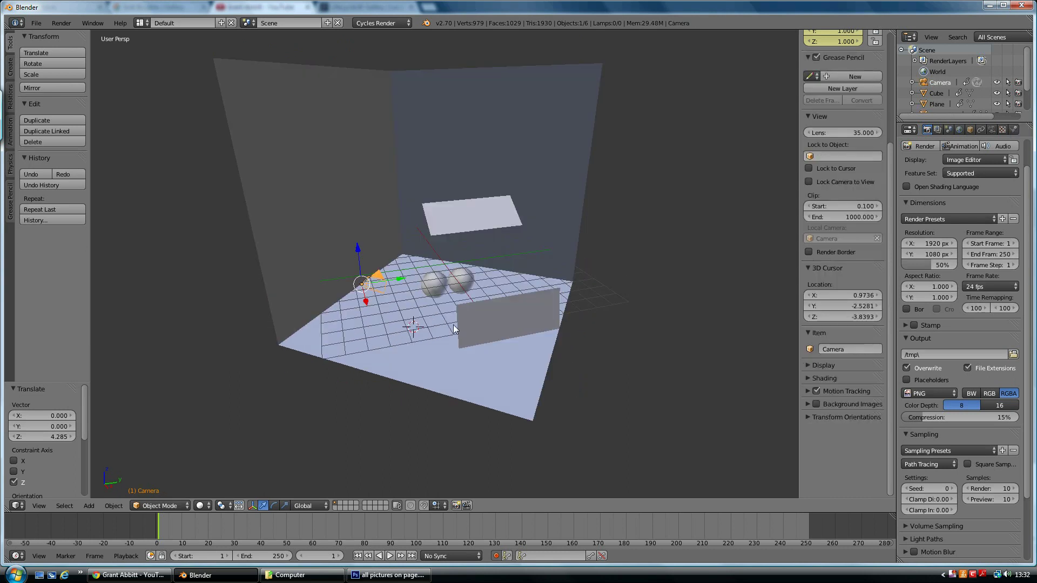
right_click(436, 286)
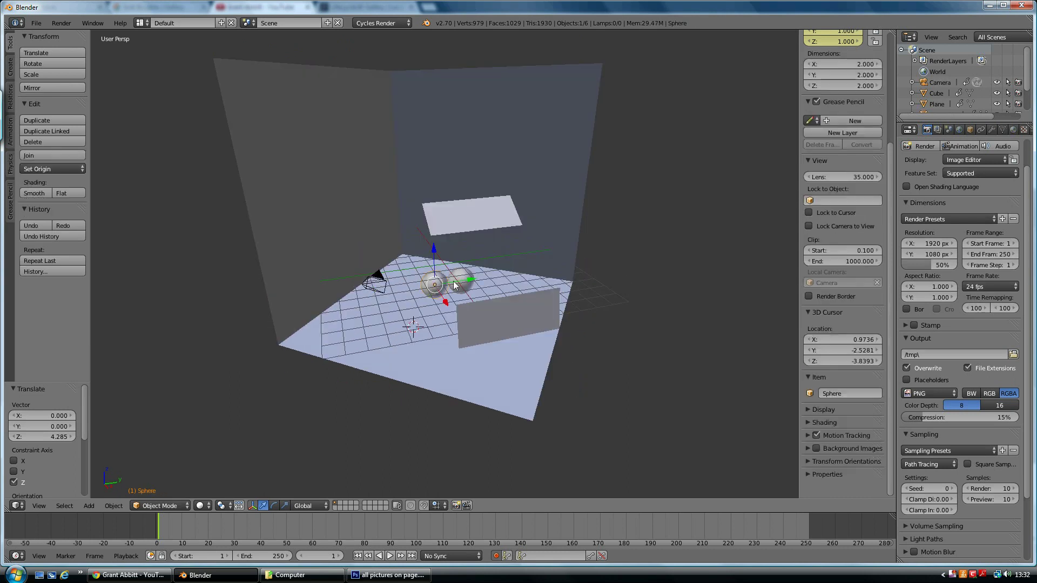
right_click(455, 283)
right_click(448, 292)
middle_click_drag(454, 301, 408, 296)
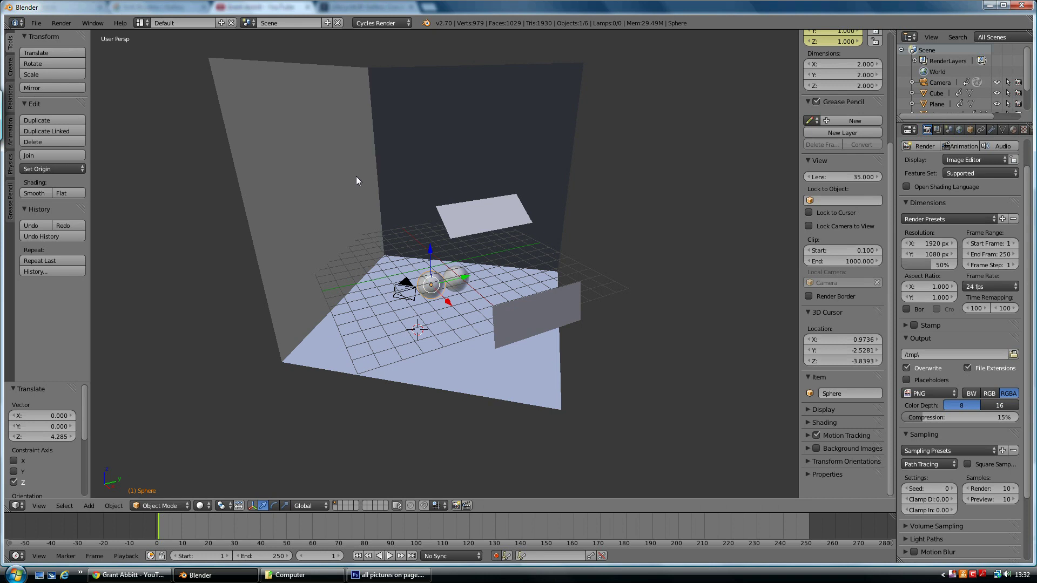
- Look through the camera, enable Lock Camera to View, and reframe the shot lower and closer on the two spheres
right_click(396, 295)
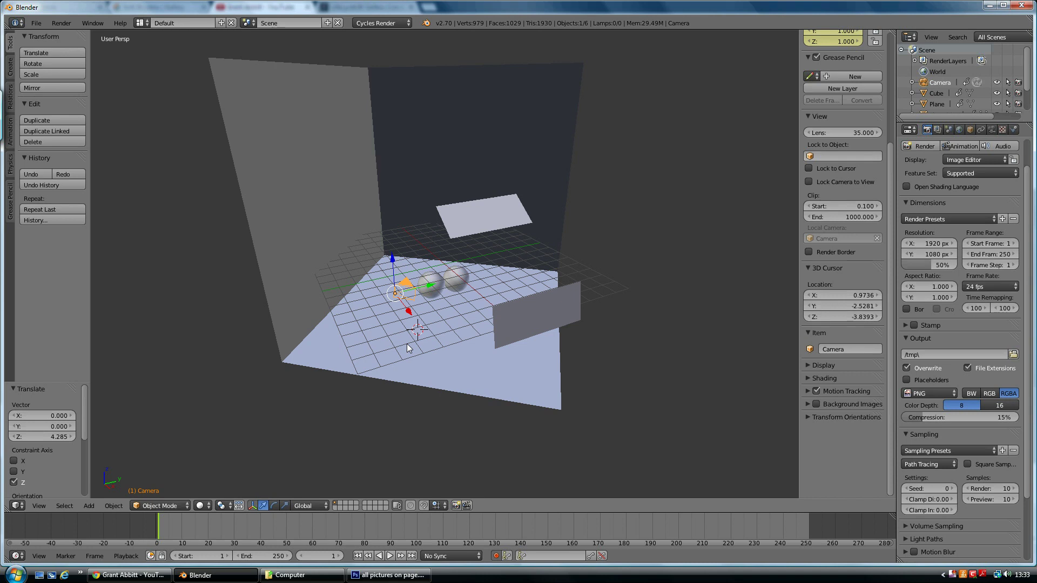
key("KP_0")
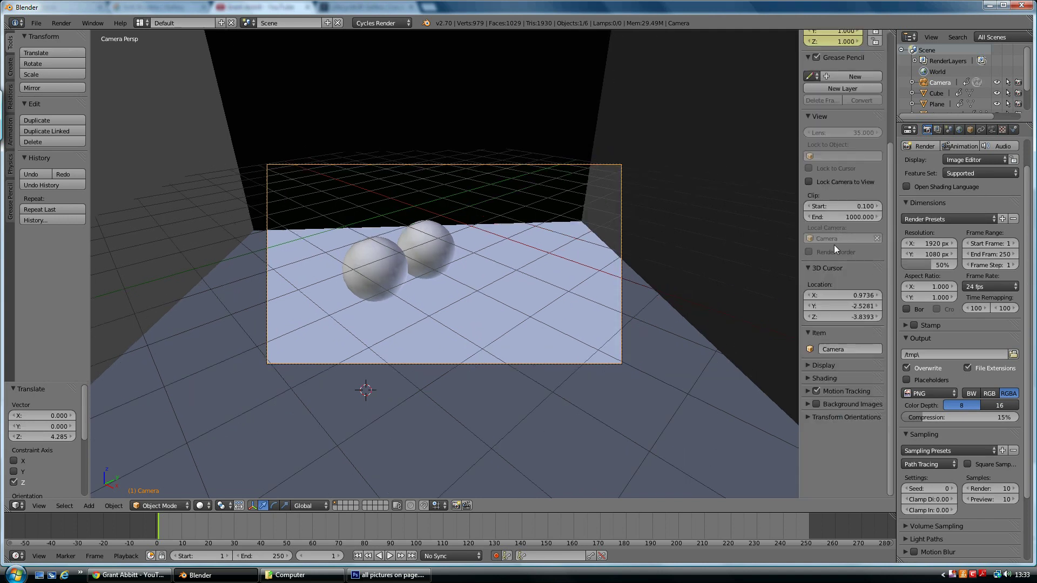
left_click(808, 183)
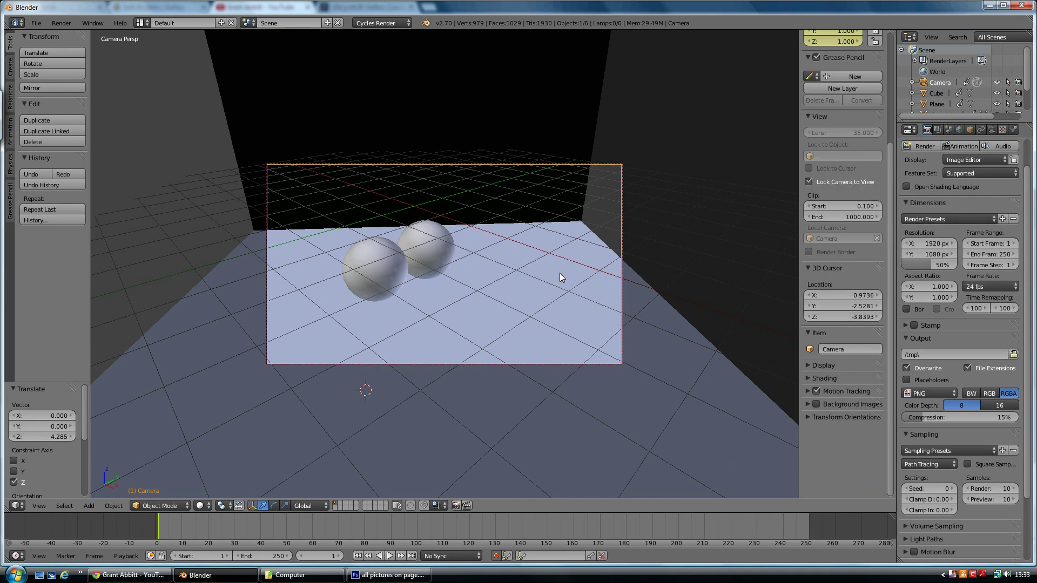
middle_click_drag(559, 273, 425, 267)
scroll(504, 280, "up", 6)
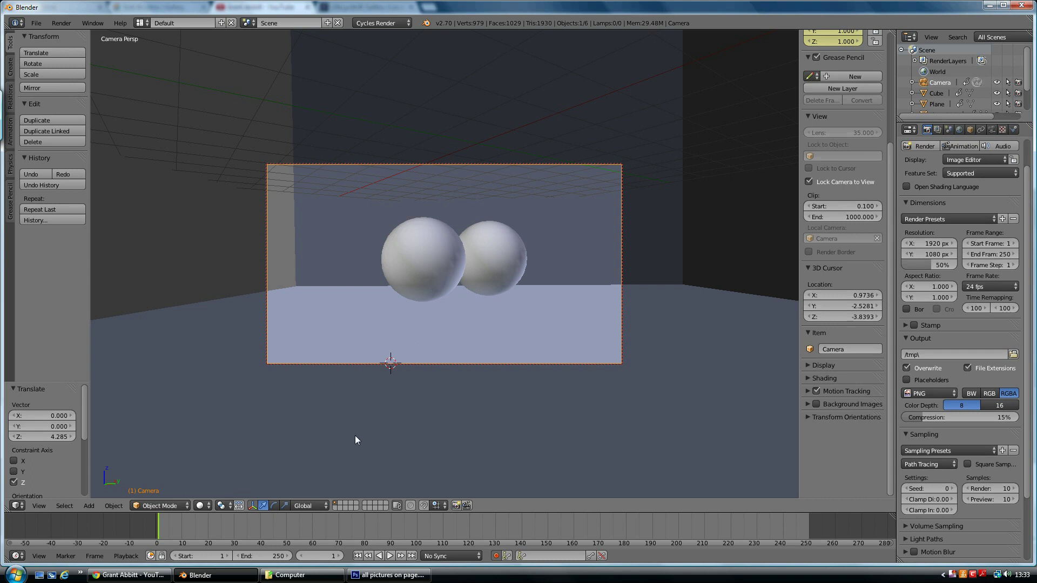
- Inspect the camera's new position from outside in a perspective view, and return to the camera view
key("KP_0")
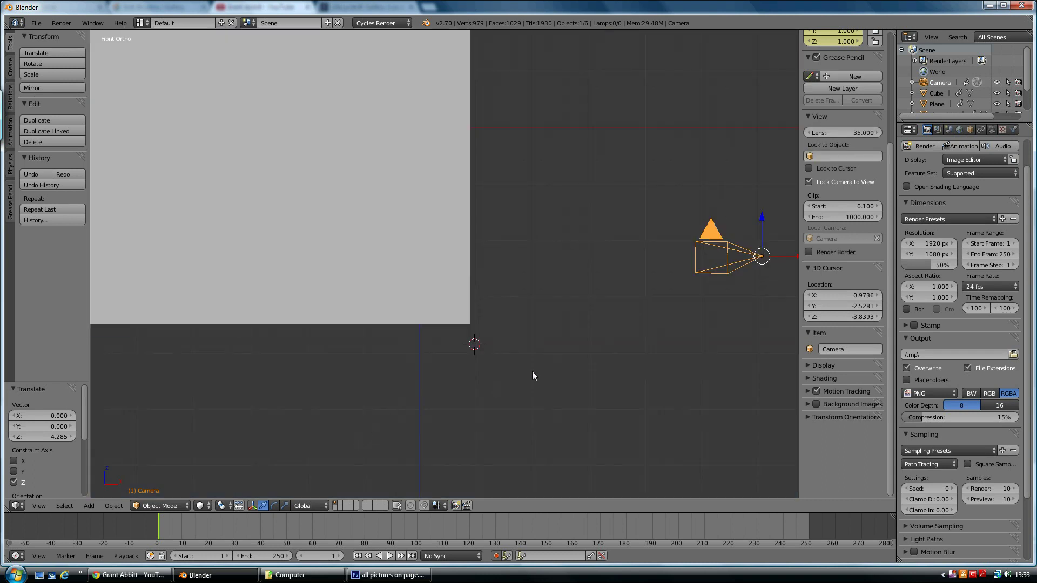
middle_click_drag(533, 372, 405, 353)
scroll(390, 388, "down", 5)
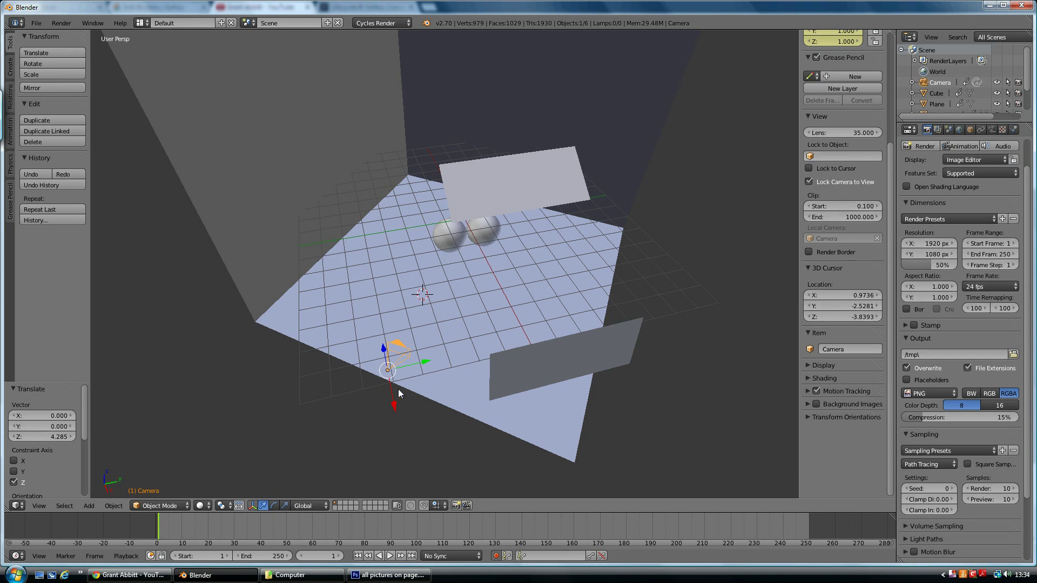
key("KP_0")
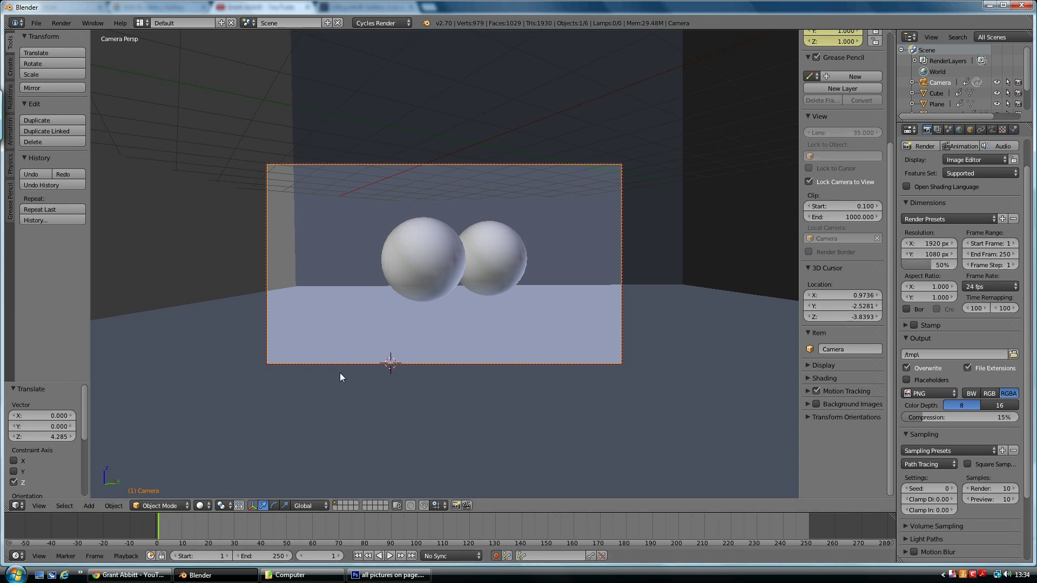
left_click(496, 557)
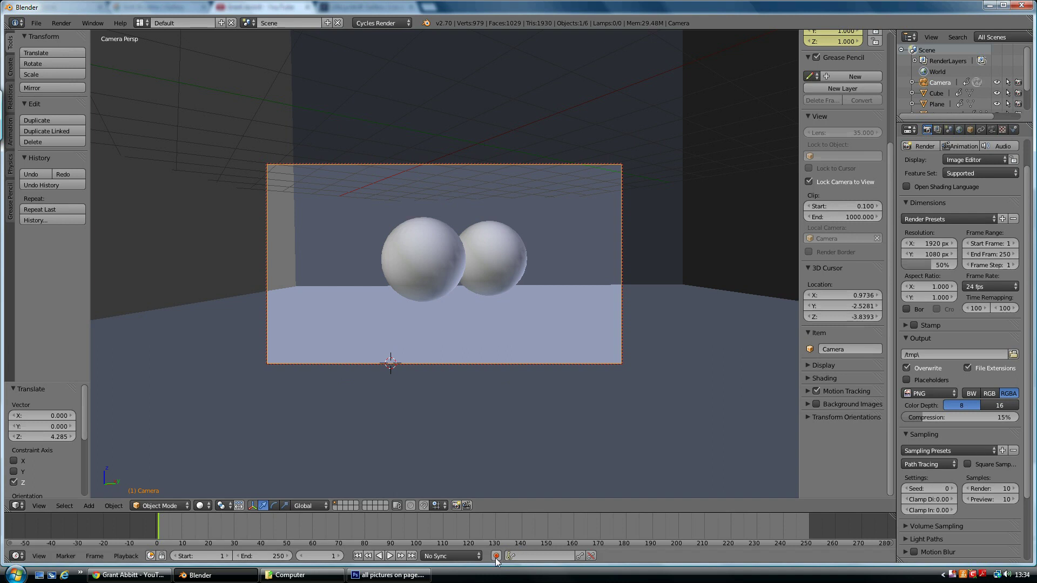
left_click(496, 556)
left_click(496, 556)
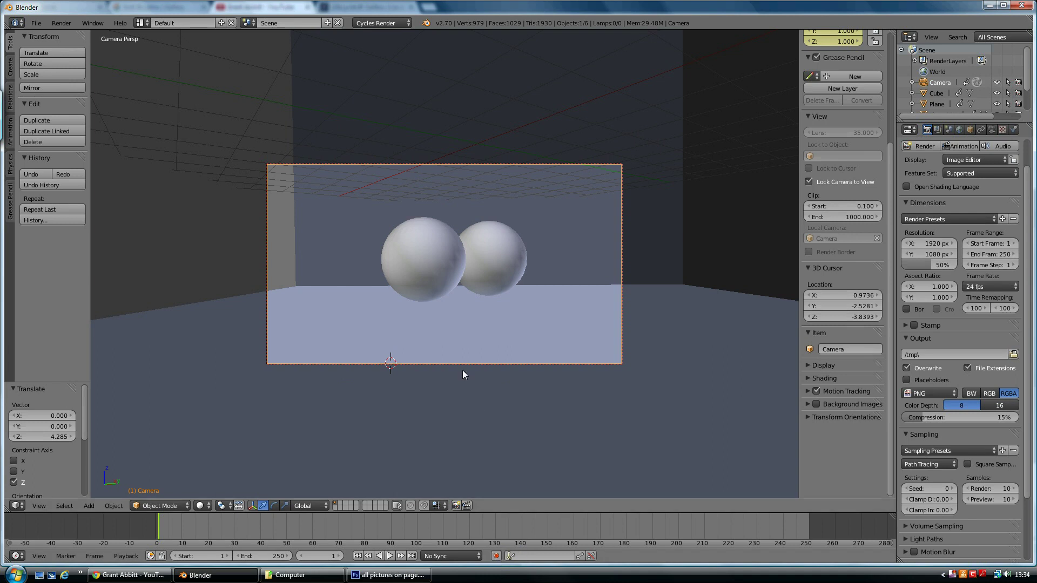
- Insert a Location keyframe and a Rotation keyframe for the camera at frame 1
key("i")
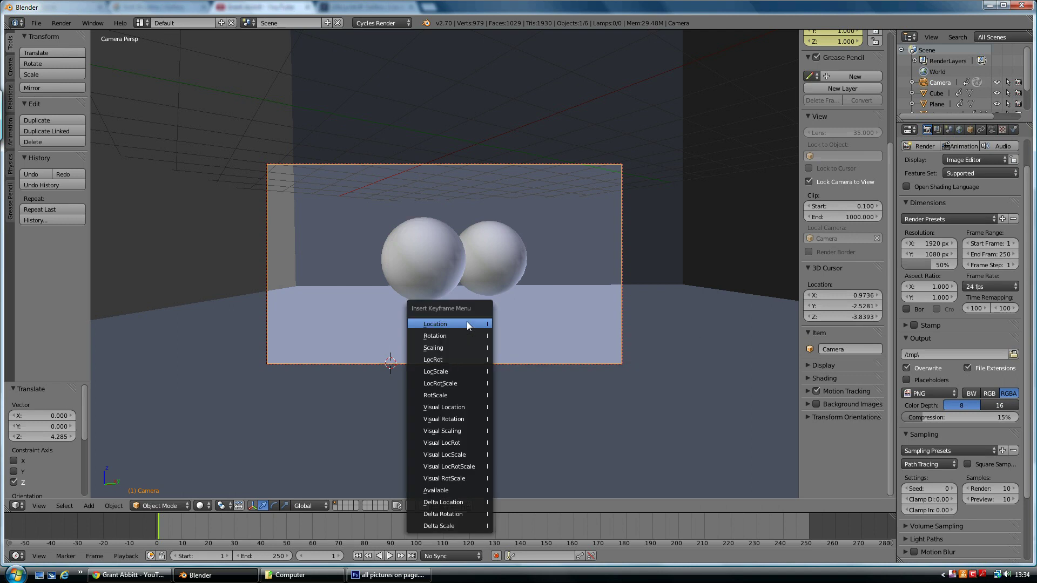
left_click(468, 325)
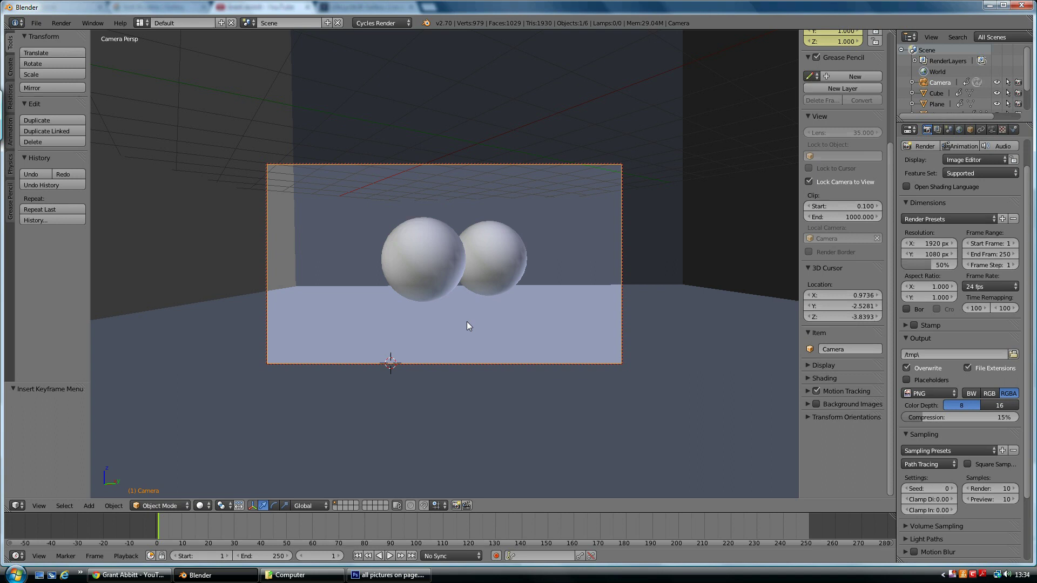
key("i")
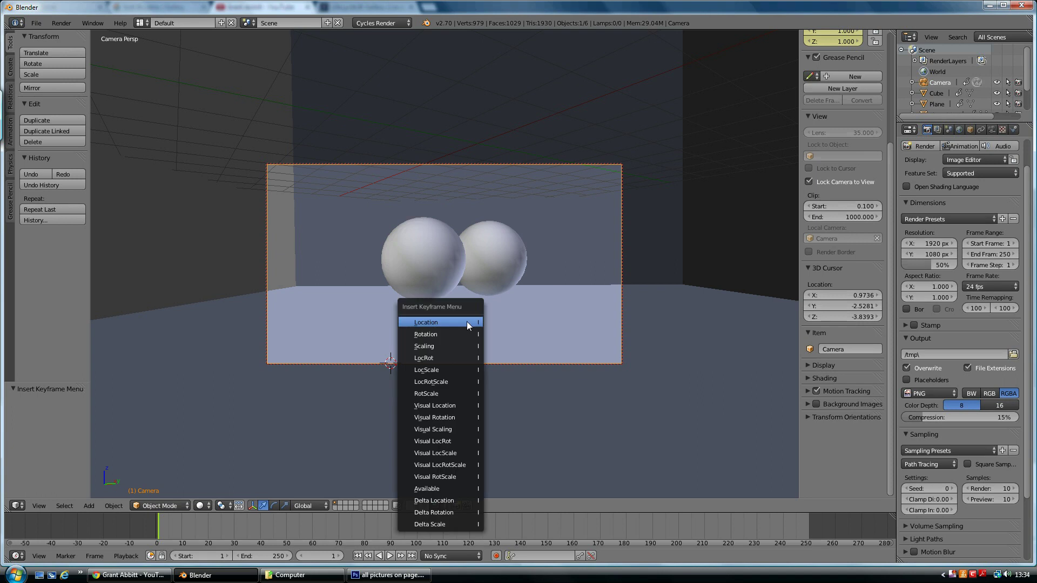
left_click(440, 335)
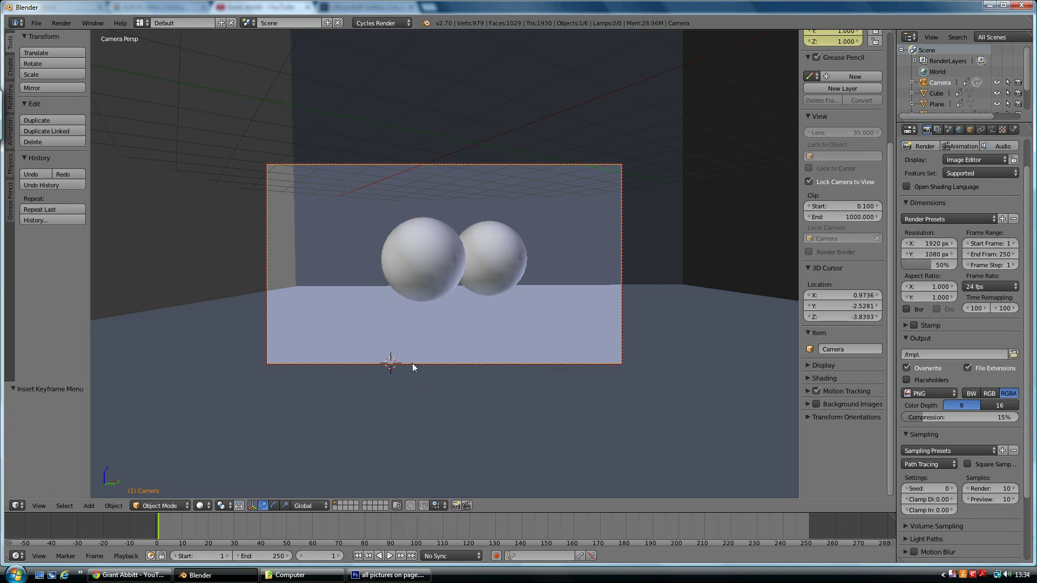
- Scrub back and forth over the first few frames to examine the camera's keyframe marker at frame 1
left_click(167, 526)
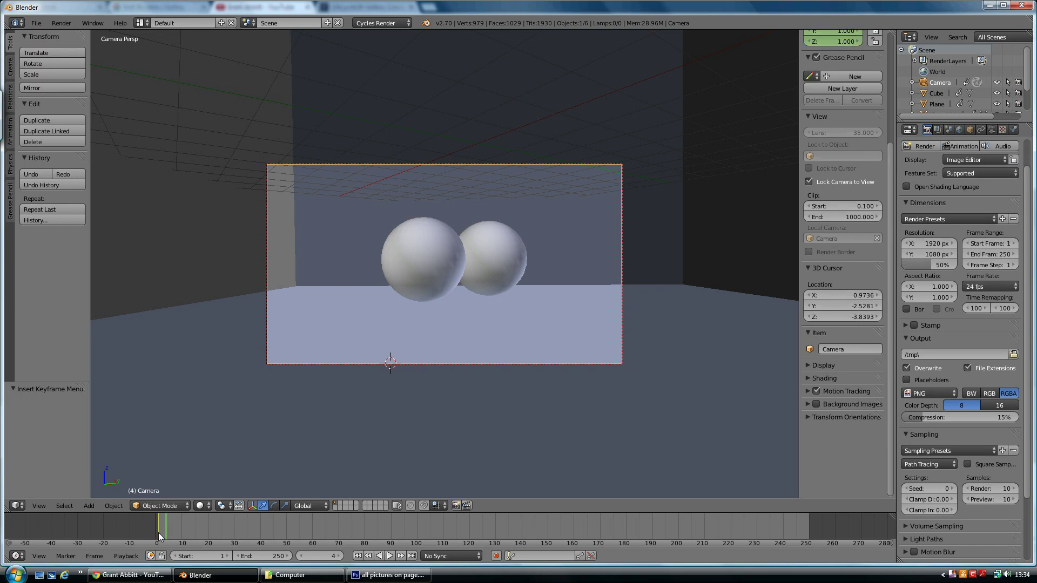
left_click(158, 526)
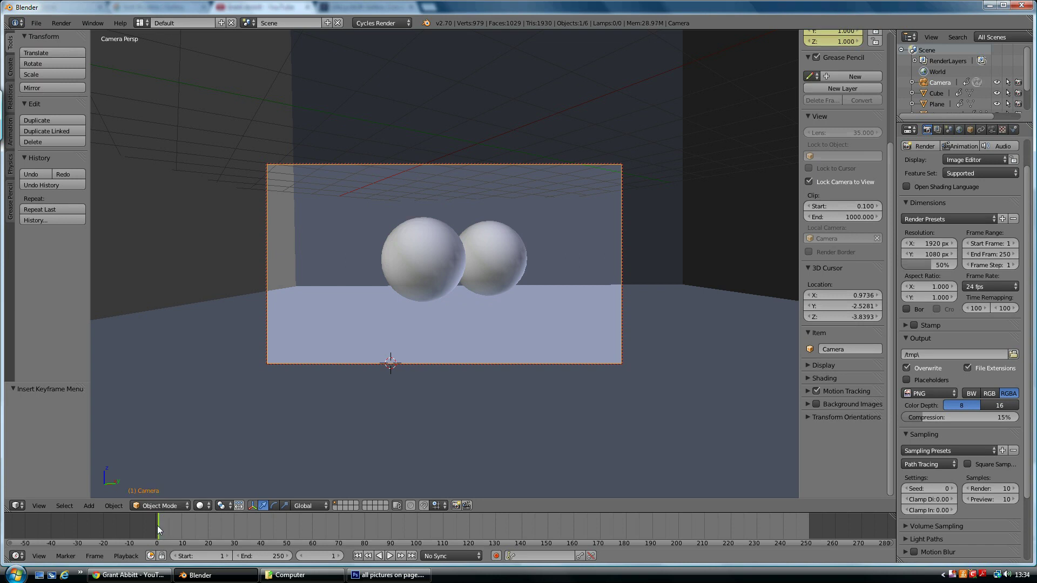
left_click(167, 526)
mouse_move(161, 527)
left_mouse_down()
mouse_move(202, 531)
mouse_move(176, 531)
left_mouse_up()
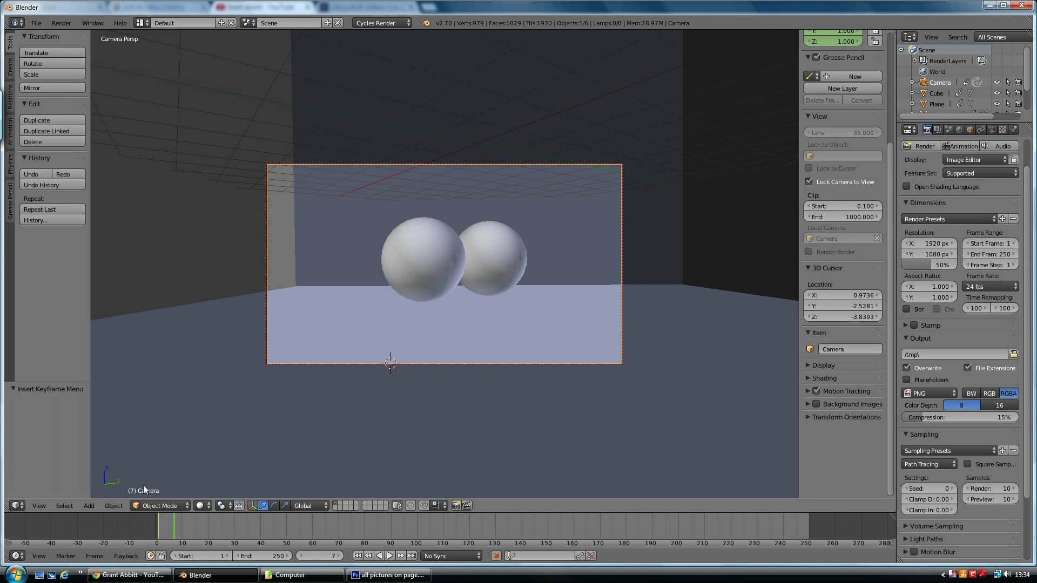
left_click(177, 517)
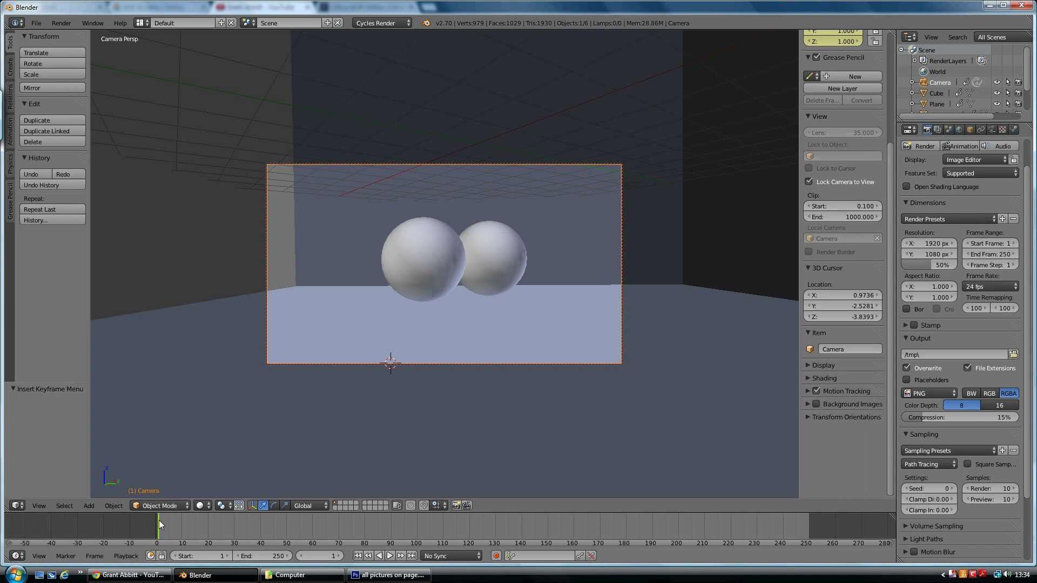
left_click(159, 520)
- At frame 50, swing the camera around closer to the spheres and insert Location and Rotation keyframes for it
left_click_drag(159, 519, 288, 527)
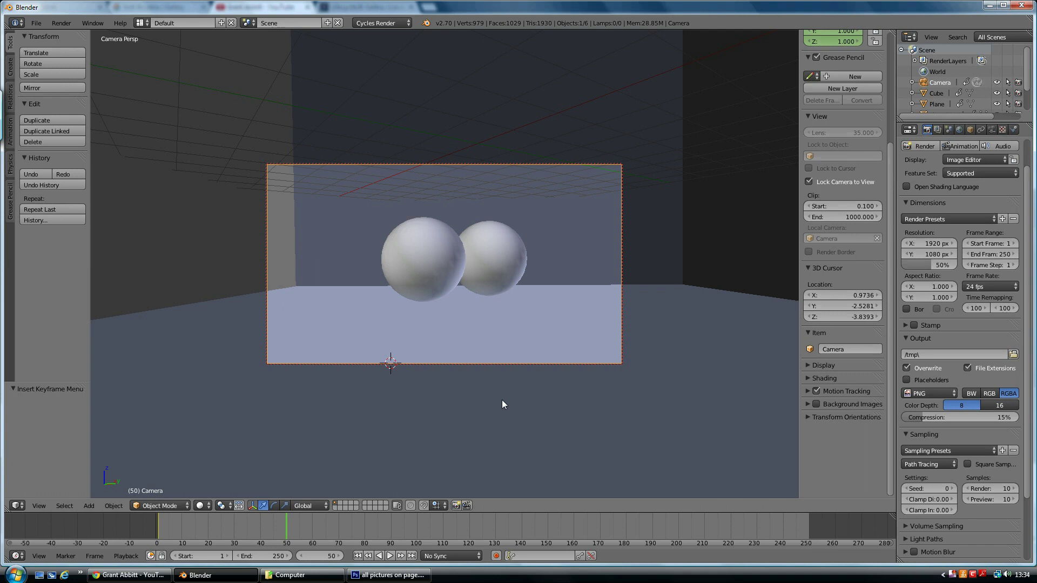
middle_click_drag(572, 355, 460, 306)
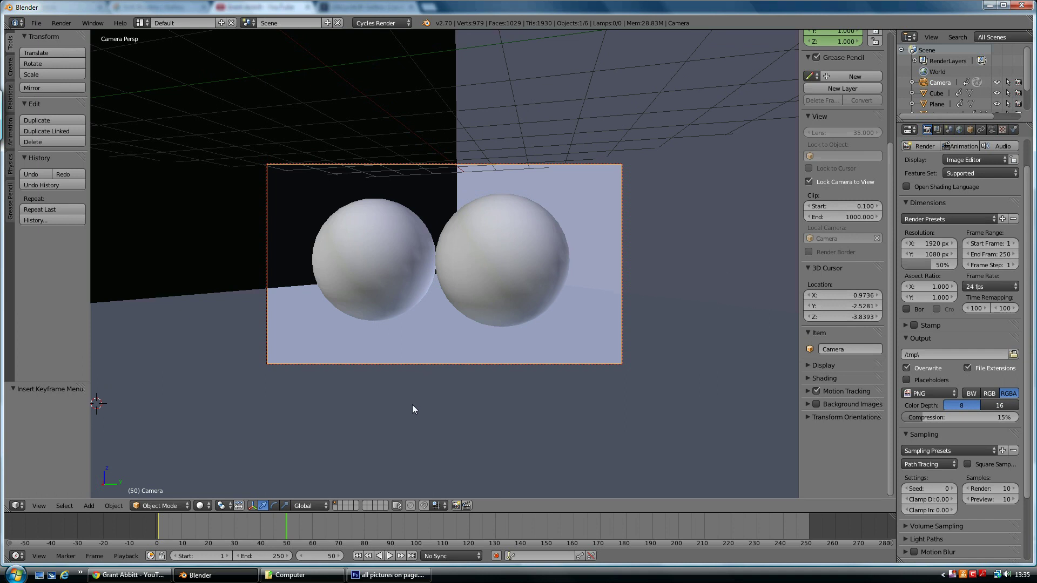
key("i")
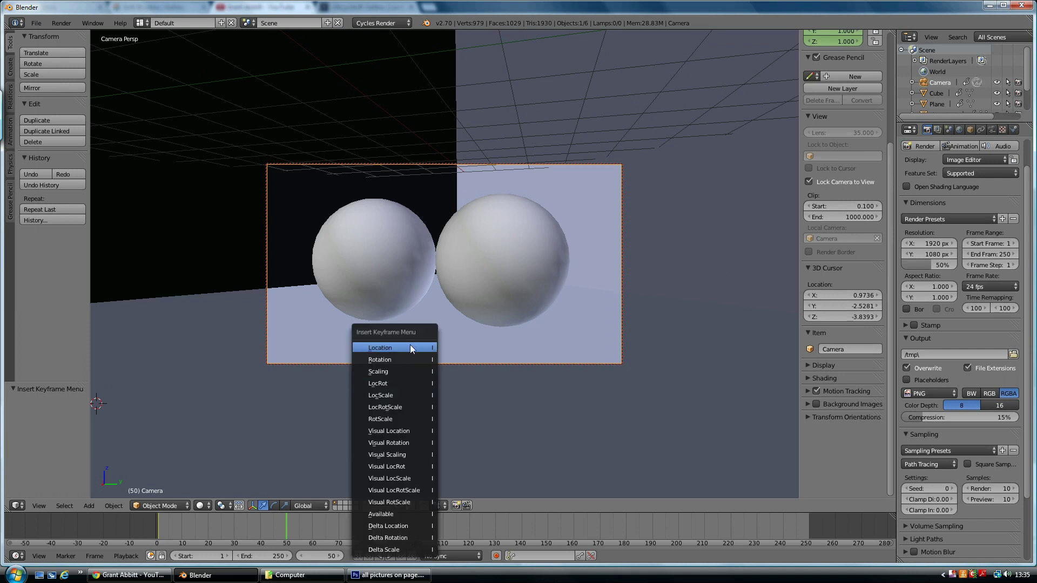
left_click(410, 345)
key("i")
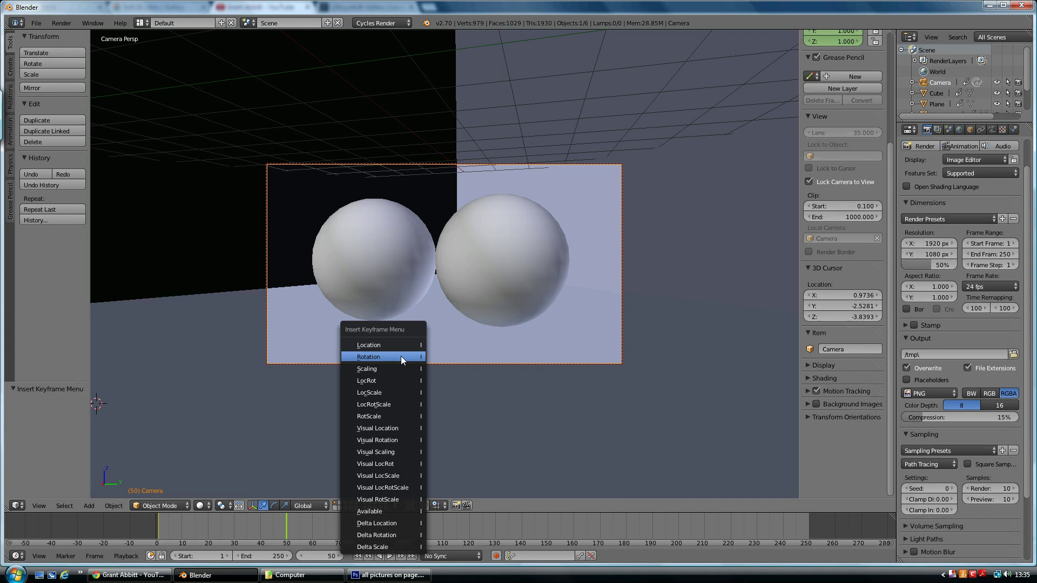
left_click(401, 355)
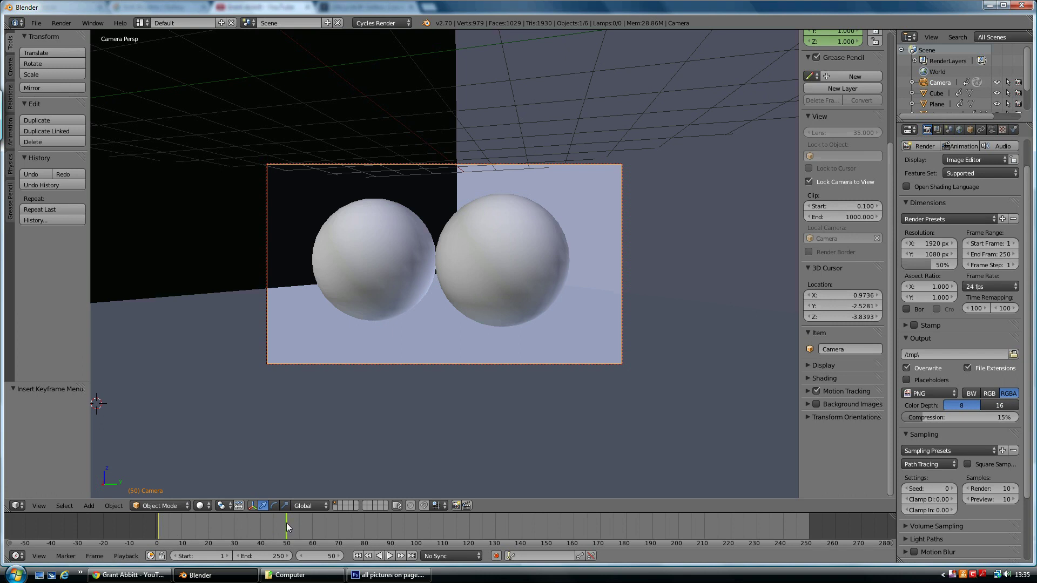
mouse_move(287, 523)
left_mouse_down()
mouse_move(160, 526)
mouse_move(287, 524)
left_mouse_up()
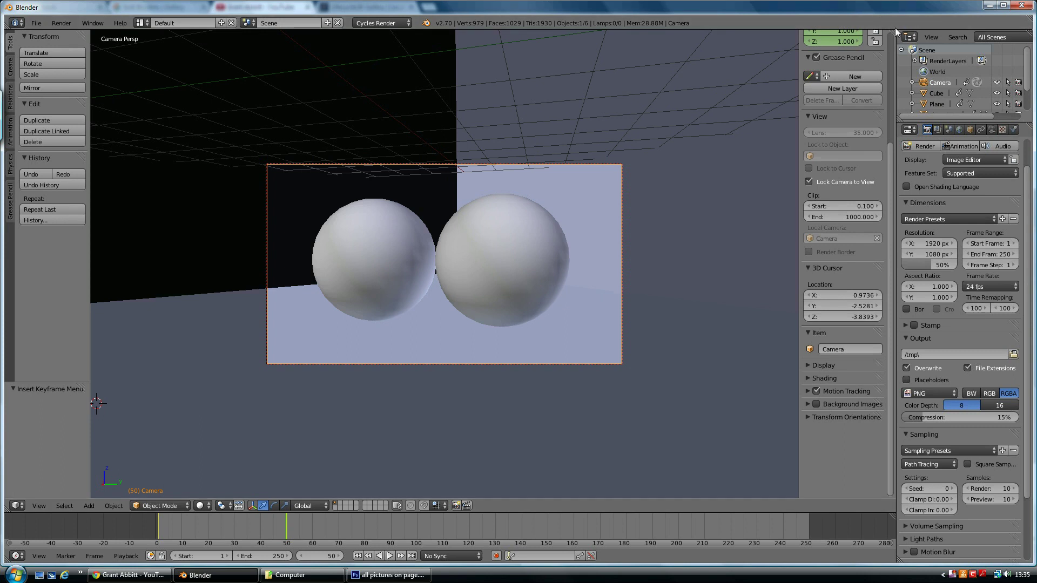
- Split off a narrow area beneath the 3D view and turn it into a Dope Sheet
left_click_drag(894, 32, 884, 455)
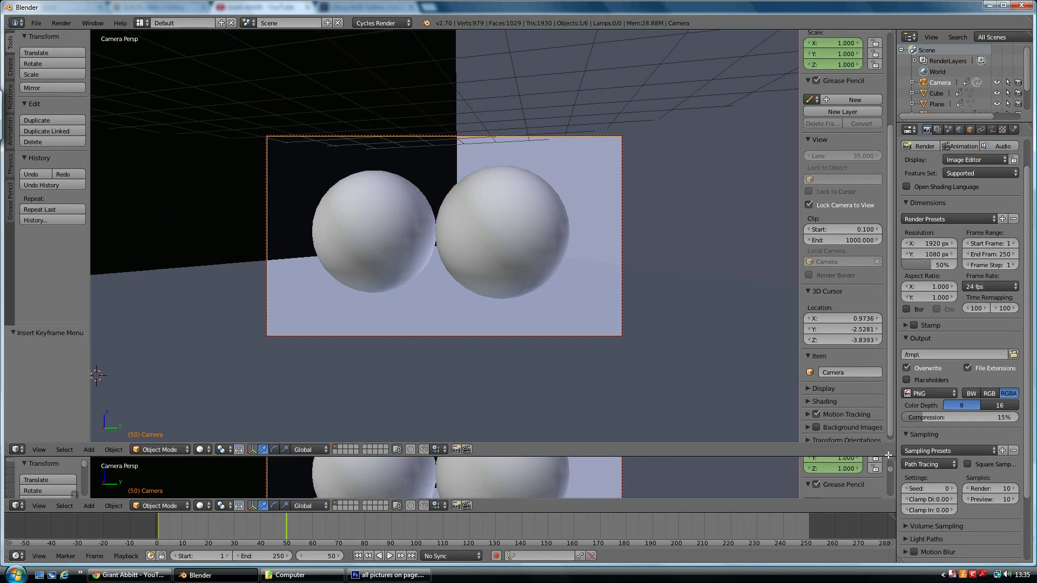
left_click(19, 507)
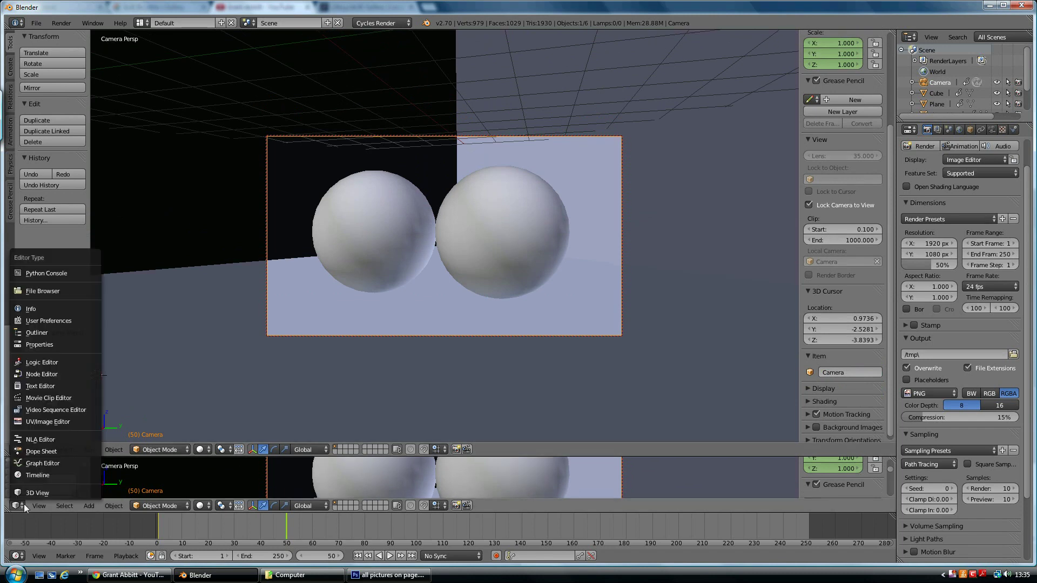
left_click(35, 452)
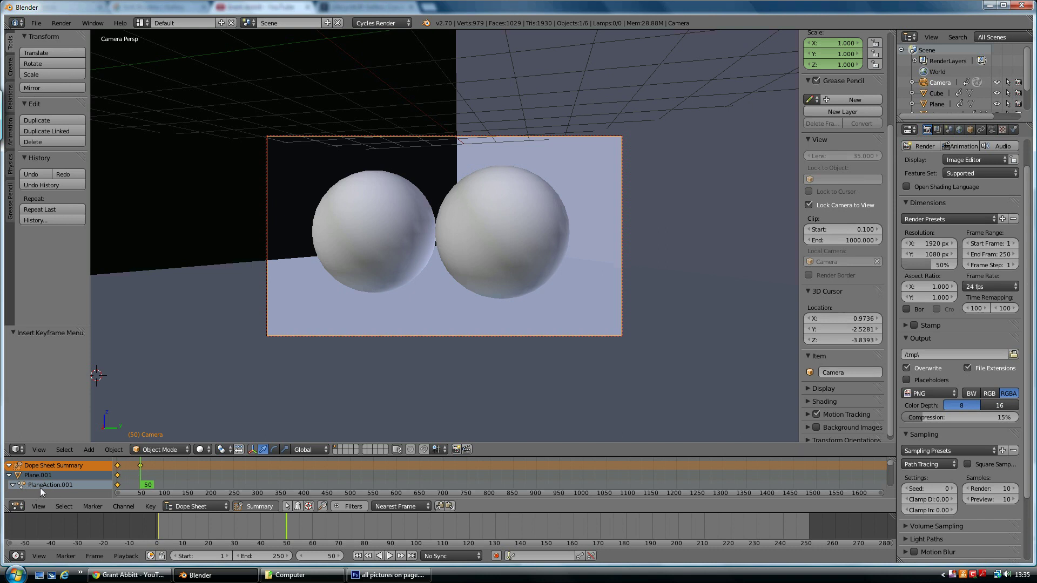
- Collapse the plane, sphere and cube channels in the Dope Sheet and show the Camera channel expanded
left_click(8, 475)
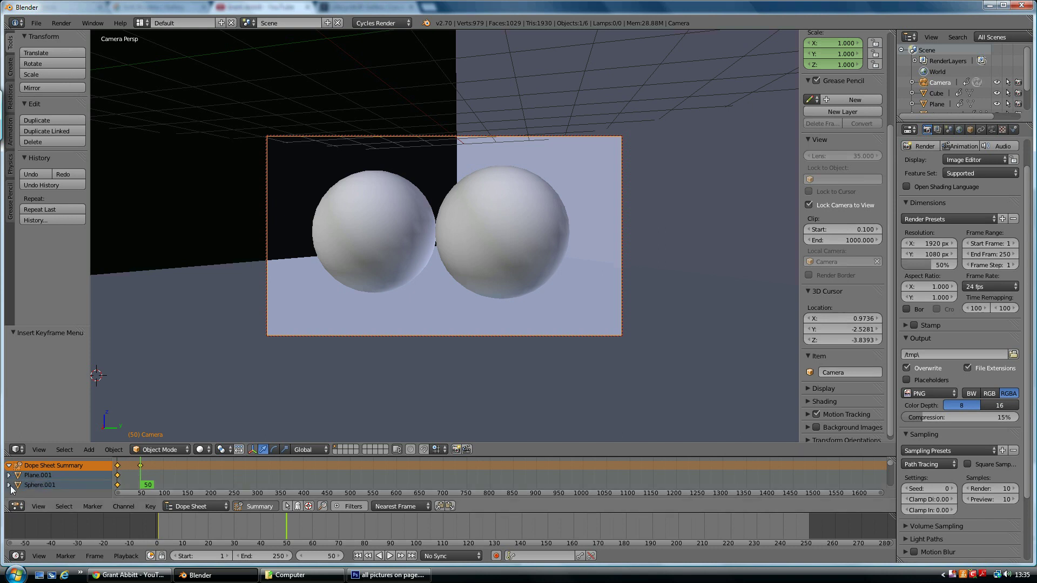
scroll(87, 474, "down", 3)
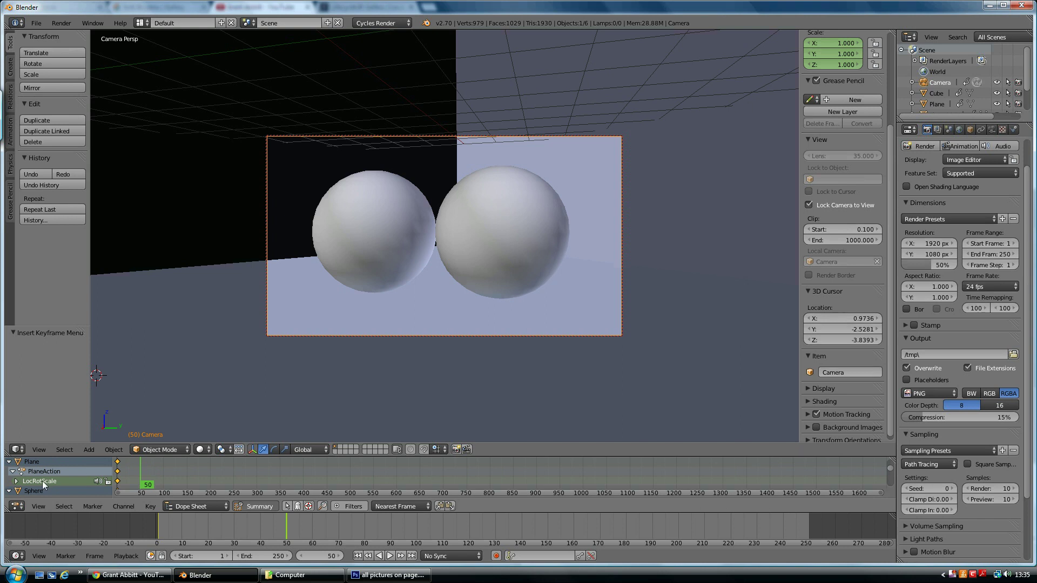
left_click(9, 462)
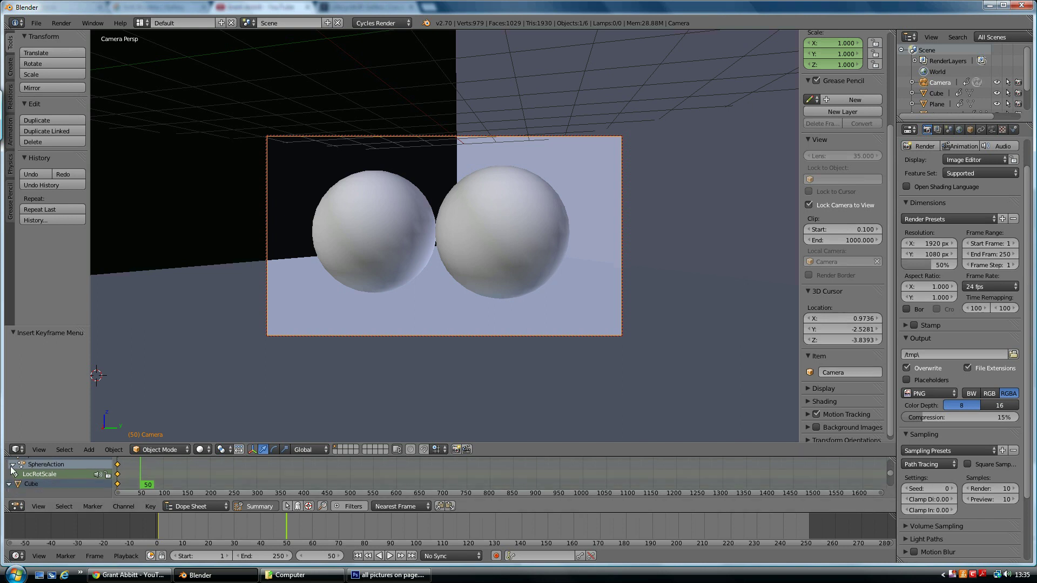
scroll(11, 470, "down", 1)
left_click(12, 465)
left_click(9, 474)
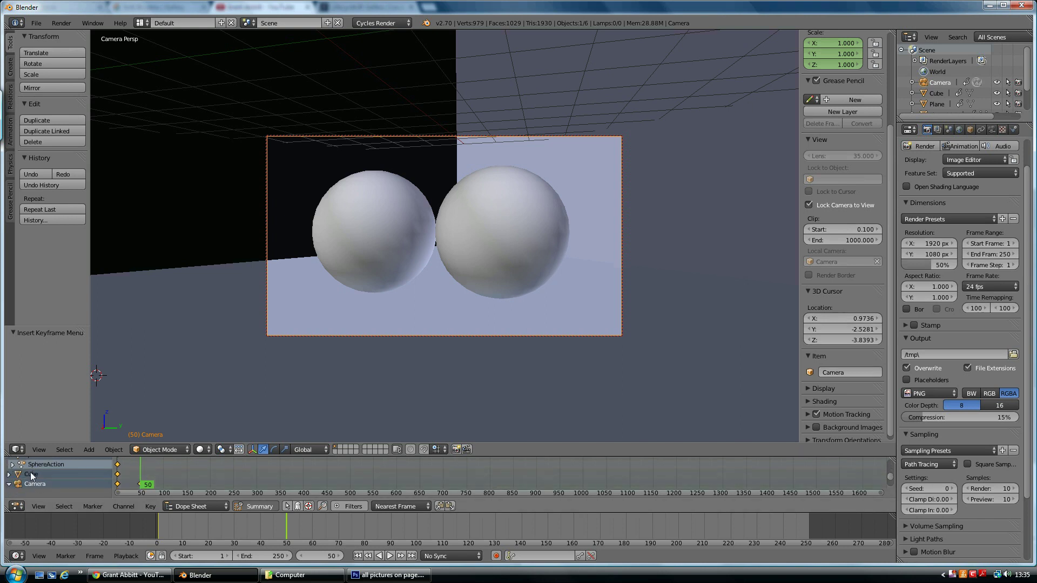
left_click(8, 484)
scroll(32, 479, "down", 1)
left_click(8, 480)
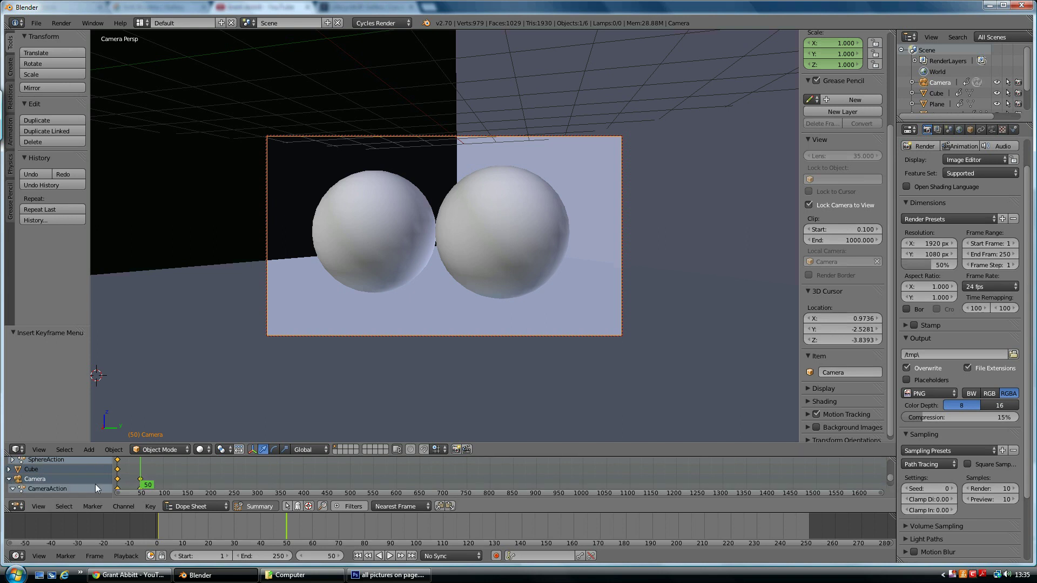
- Zoom the Dope Sheet in on the camera's keyframes and expand the LocRotScale group under CameraAction
scroll(156, 477, "down", 1)
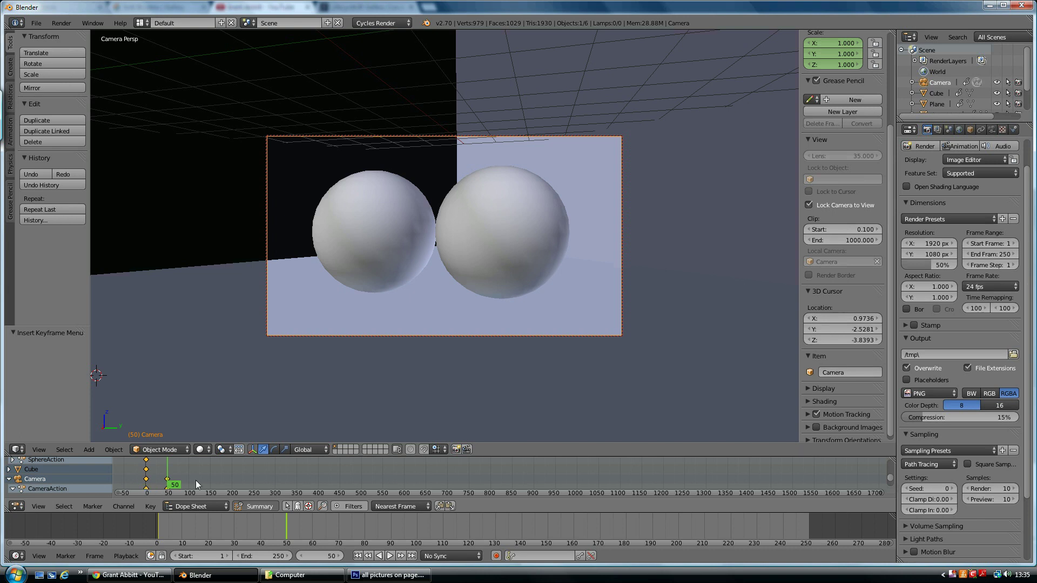
scroll(189, 482, "up", 1)
middle_click_drag(161, 481, 320, 471)
scroll(254, 481, "up", 1)
middle_click_drag(254, 482, 318, 472)
scroll(293, 478, "up", 2)
scroll(310, 476, "up", 2)
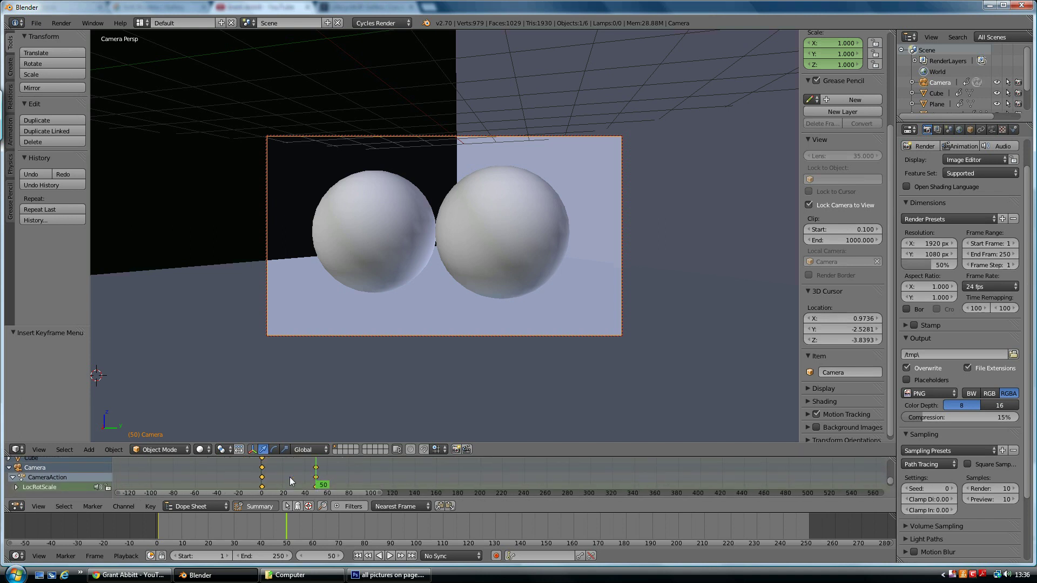
scroll(103, 478, "down", 1)
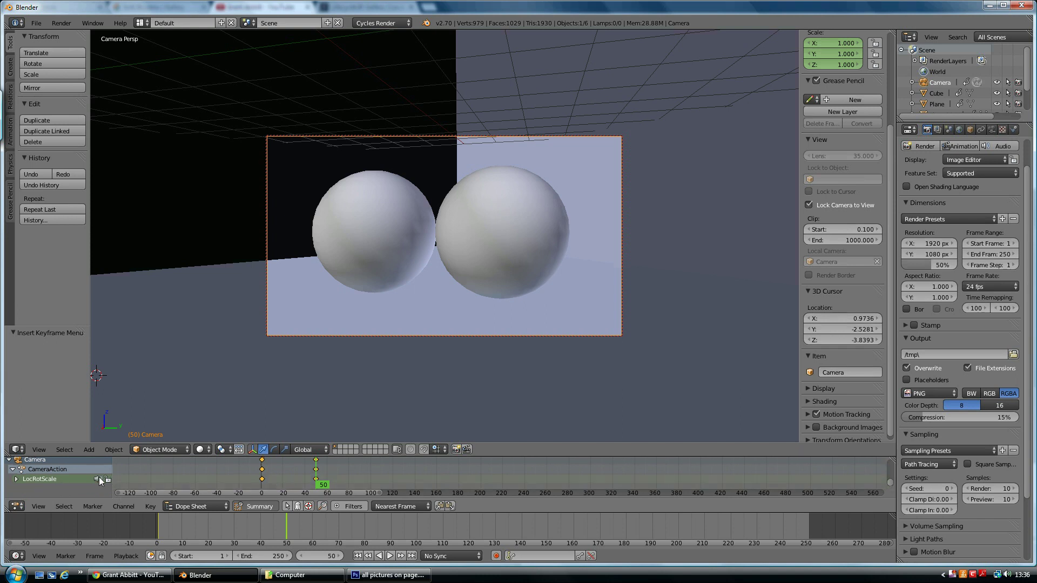
left_click(17, 480)
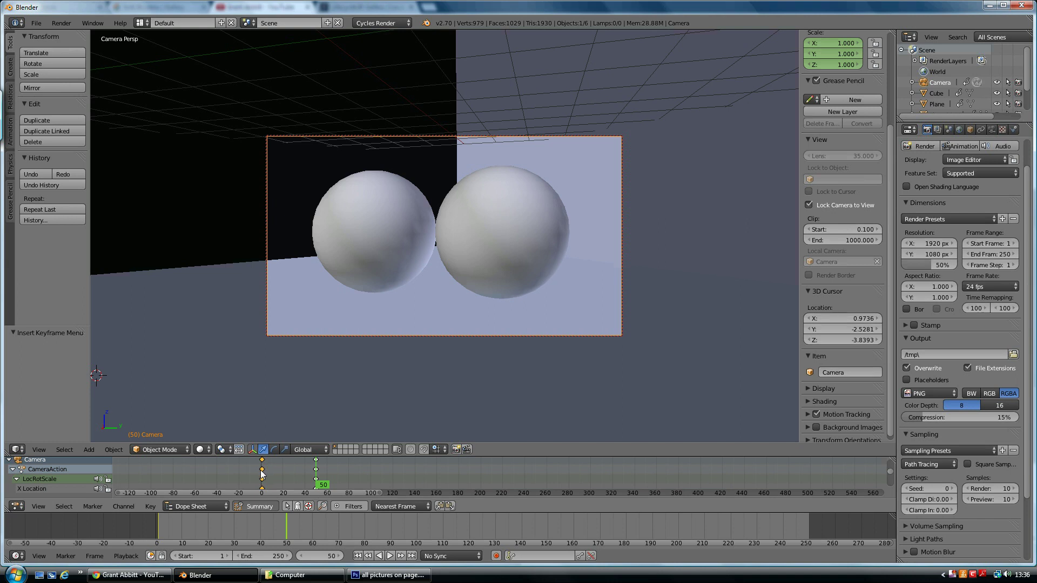
- Move the camera's first column of keyframes in the Dope Sheet forward by about 29 frames, to around frame 30
key("g")
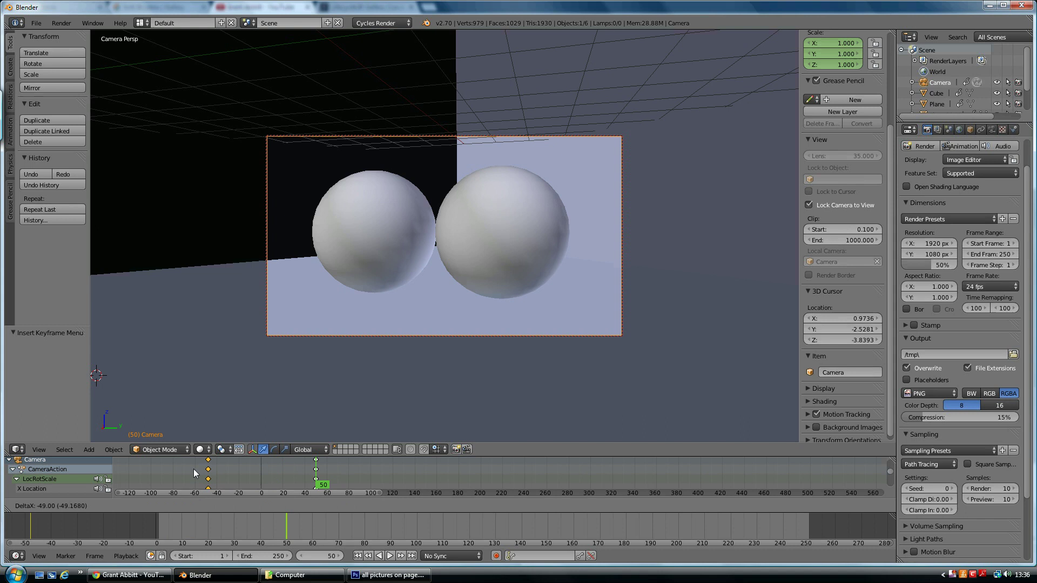
key("Escape")
key("g")
left_click(294, 478)
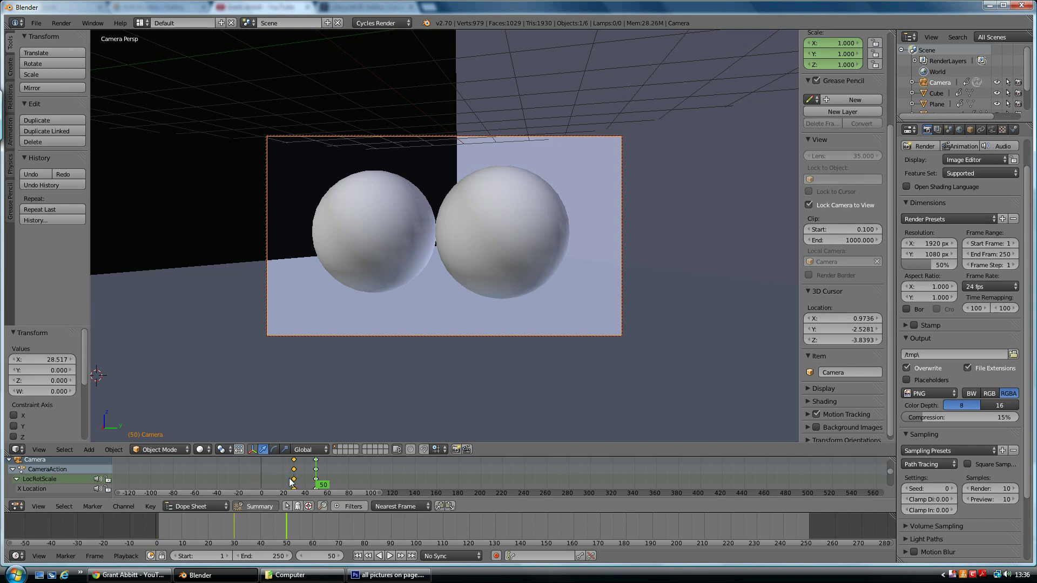
- Scrub the timeline to frame 23 and shift the camera's second column of keyframes forward by about 1 frame
left_click_drag(163, 520, 216, 518)
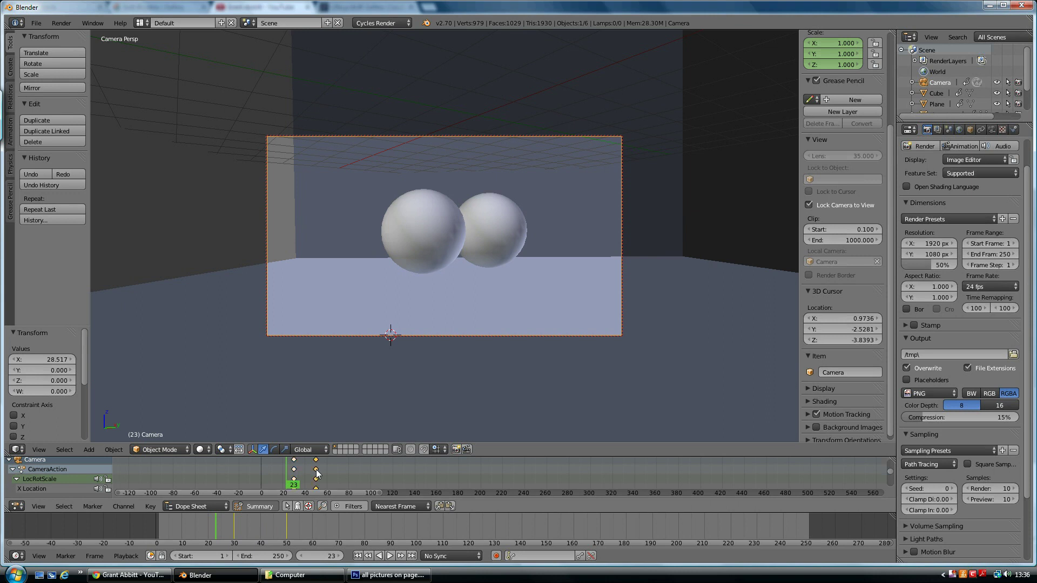
key("g")
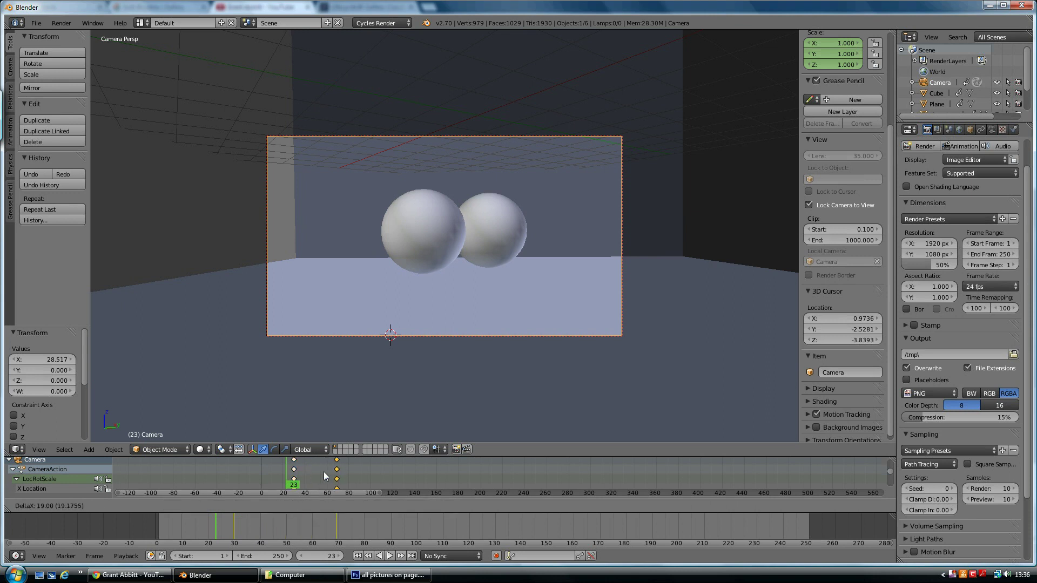
left_click(304, 476)
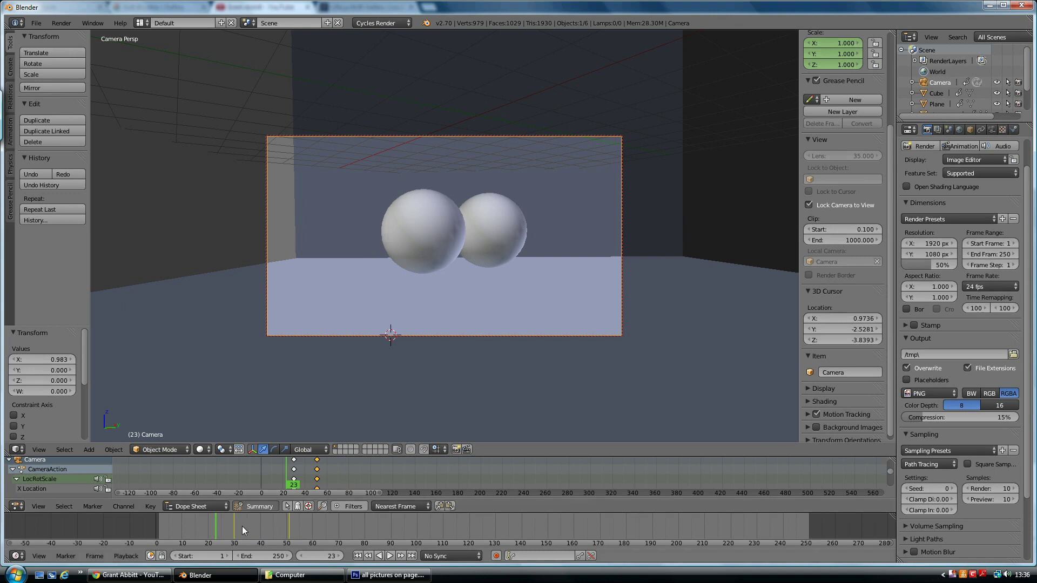